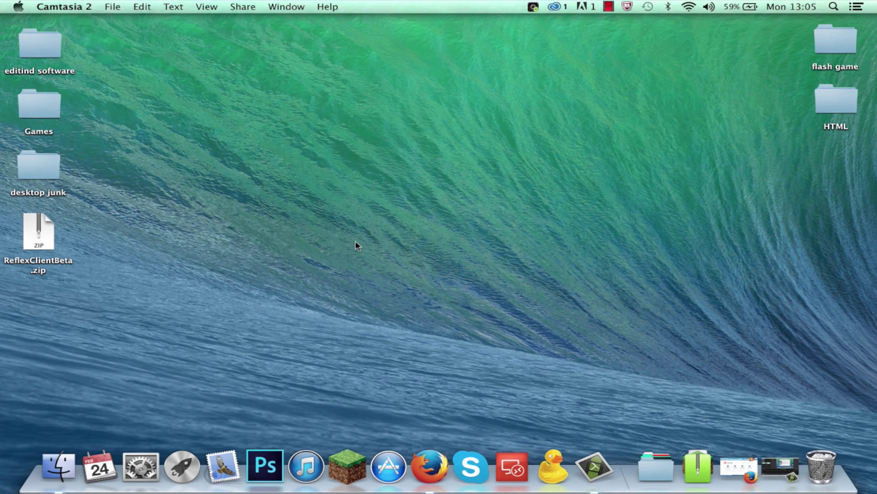
- Open wizardhax.com's Minecraft Hacked Clients category in Firefox and browse the listed clients
{"action": "double_click", "coordinate": [50, 249]}
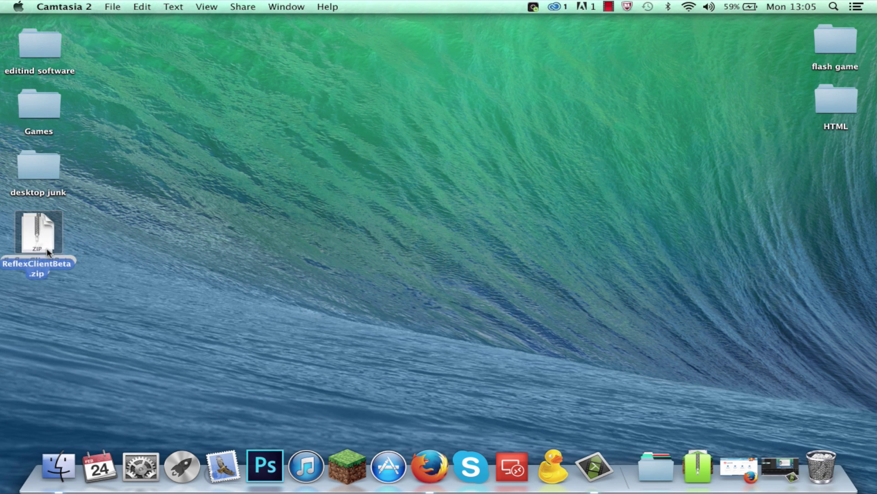
{"action": "left_click", "coordinate": [744, 457]}
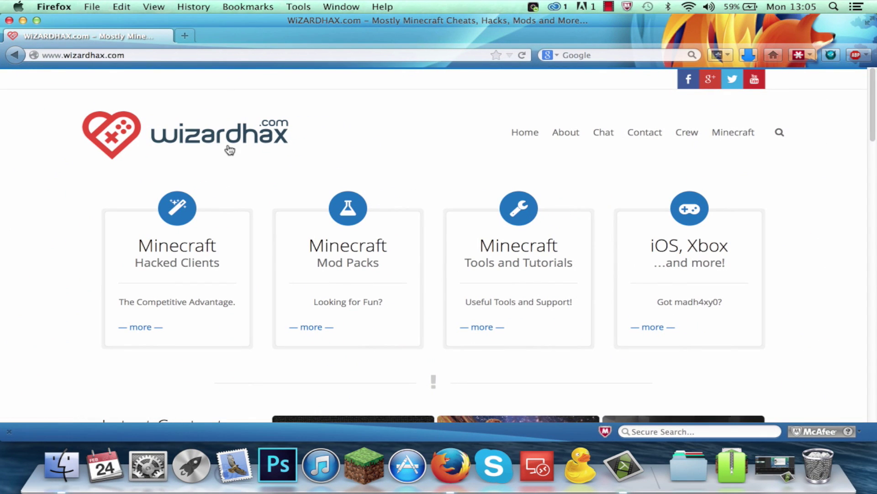
{"action": "left_click", "coordinate": [185, 216]}
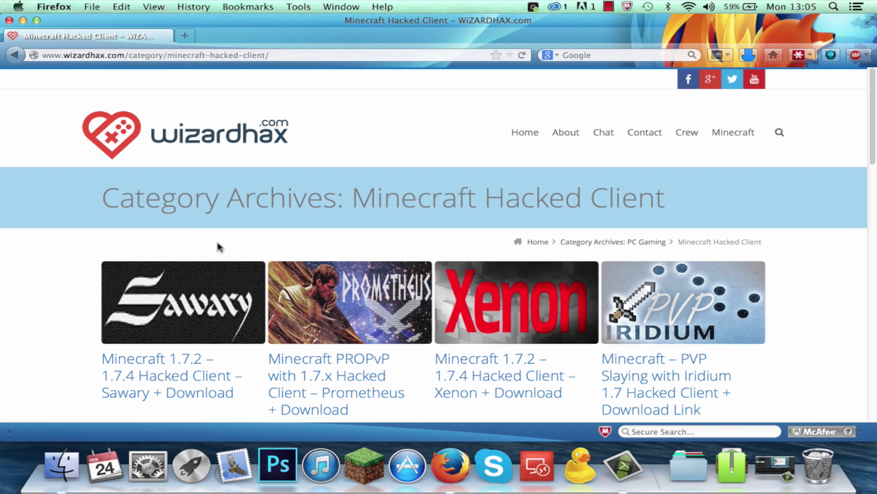
{"action": "scroll", "coordinate": [247, 236], "scroll_direction": "down", "scroll_amount": 5}
{"action": "scroll", "coordinate": [247, 237], "scroll_direction": "up", "scroll_amount": 10}
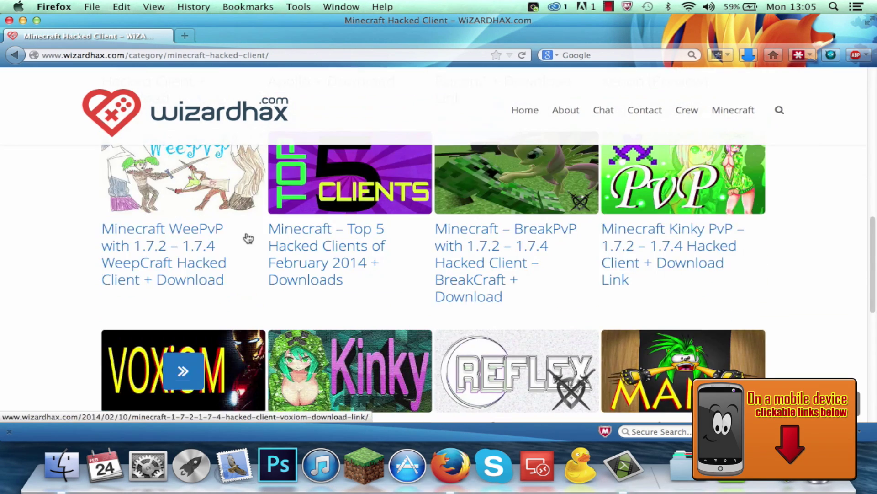
{"action": "scroll", "coordinate": [371, 235], "scroll_direction": "down", "scroll_amount": 4}
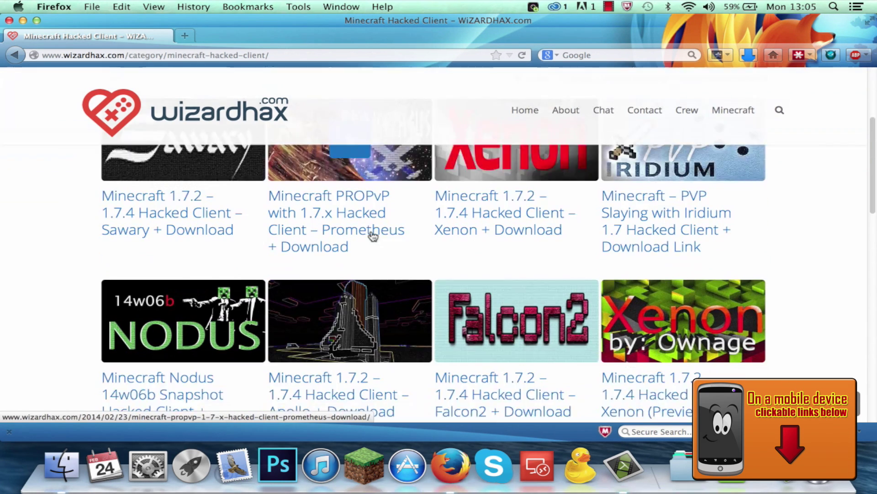
{"action": "scroll", "coordinate": [374, 235], "scroll_direction": "up", "scroll_amount": 1}
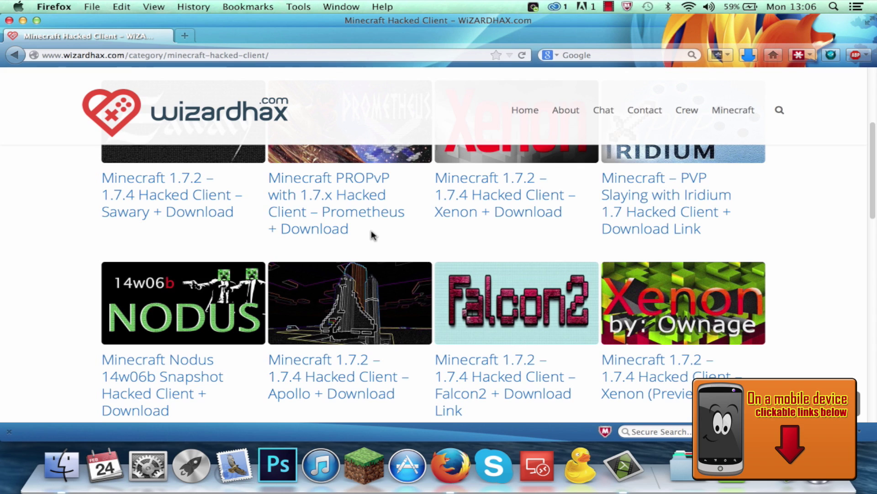
{"action": "scroll", "coordinate": [371, 236], "scroll_direction": "down", "scroll_amount": 15}
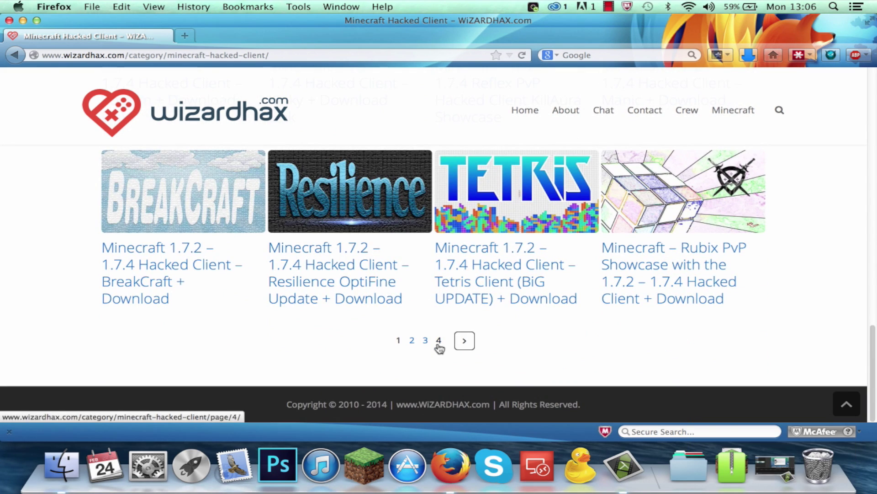
- Extract ReflexClientBeta.zip on the desktop and open the resulting ReflexClientBeta folder
{"action": "left_click", "coordinate": [23, 20]}
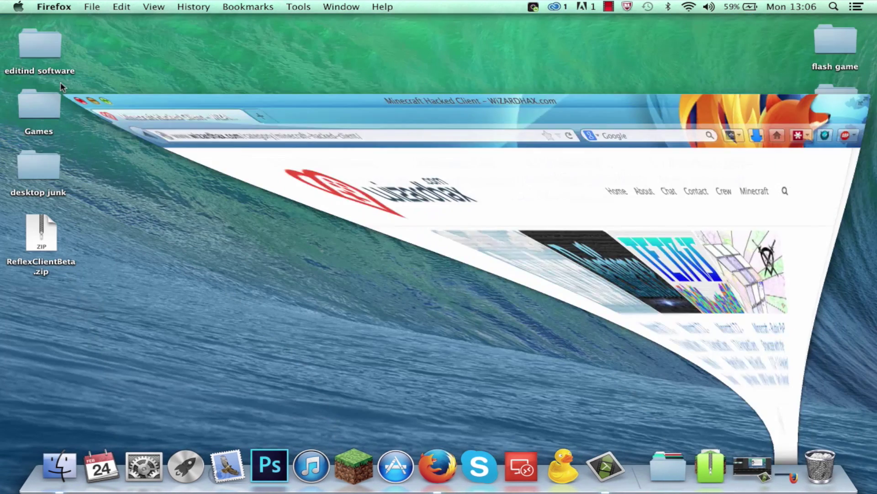
{"action": "left_click", "coordinate": [49, 249]}
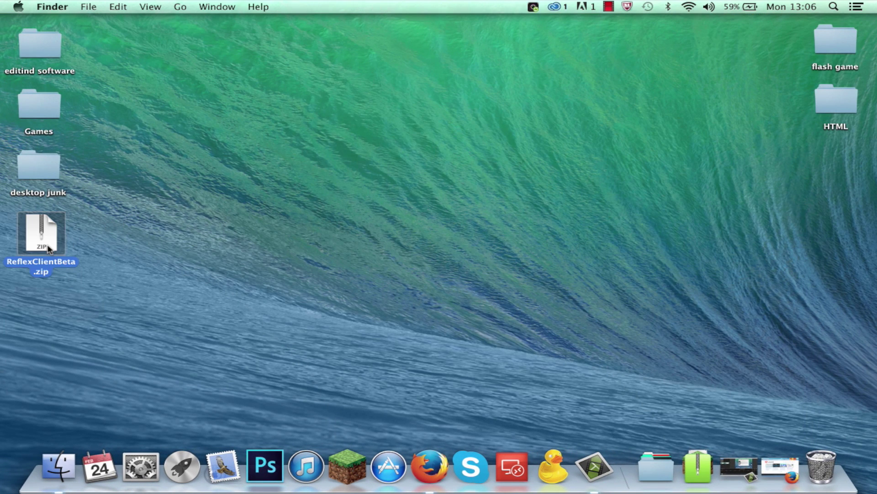
{"action": "left_click", "coordinate": [117, 272]}
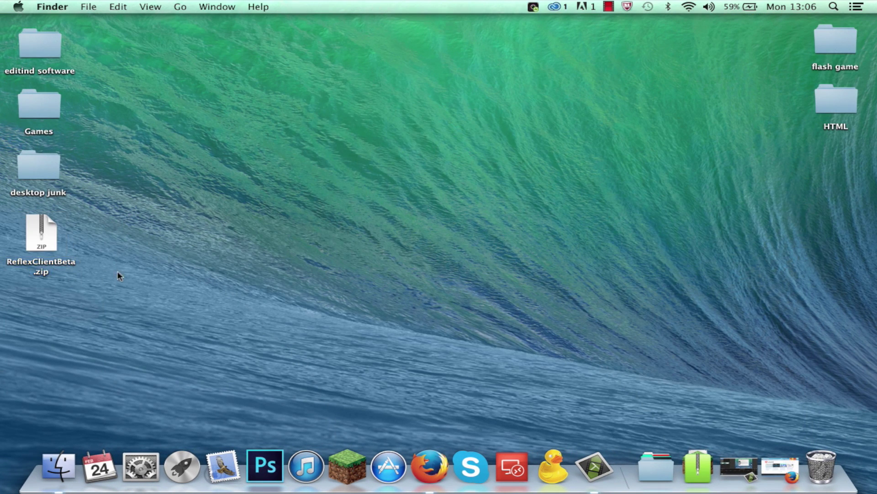
{"action": "double_click", "coordinate": [48, 243]}
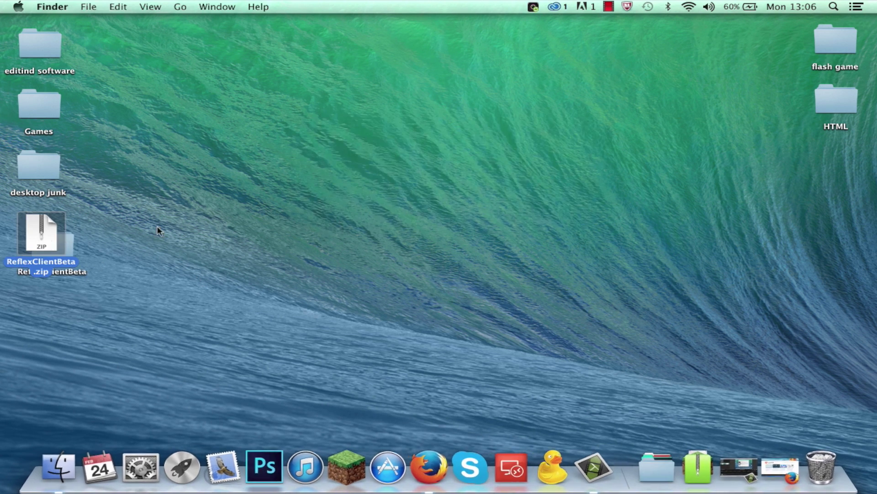
{"action": "left_click_drag", "start_coordinate": [83, 252], "coordinate": [220, 226]}
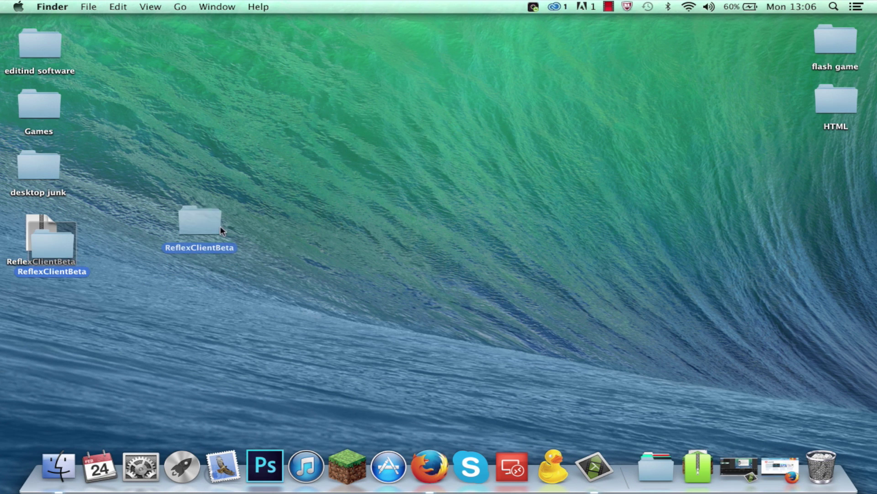
{"action": "left_click", "coordinate": [262, 297]}
{"action": "left_click", "coordinate": [197, 236]}
{"action": "double_click", "coordinate": [196, 233]}
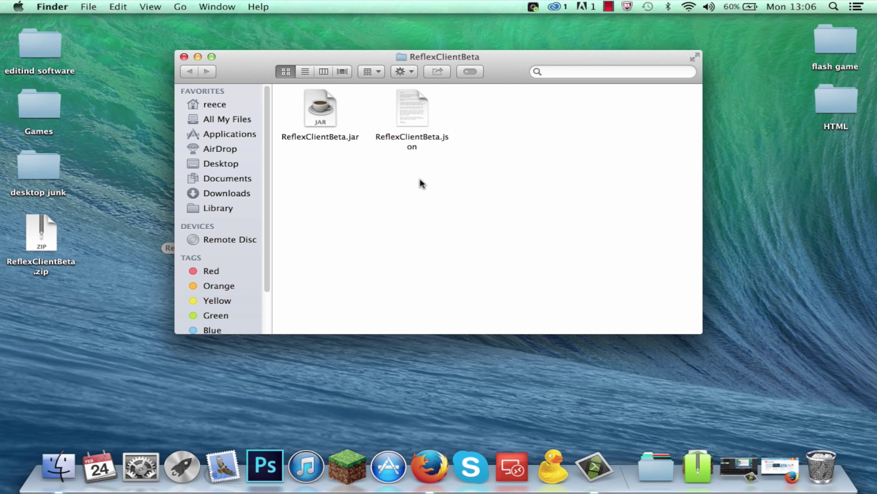
- Move the ReflexClientBeta folder to the desktop's right side and trash the zip
{"action": "left_click", "coordinate": [185, 56]}
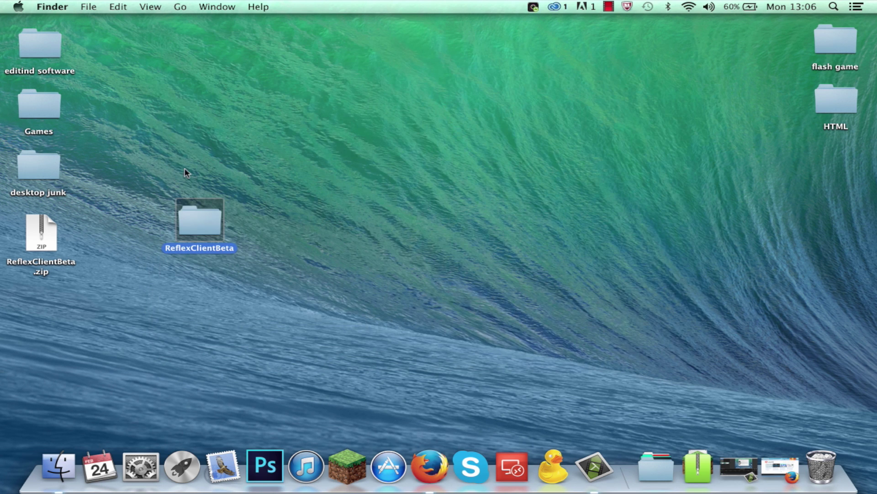
{"action": "mouse_move", "coordinate": [207, 218]}
{"action": "left_mouse_down"}
{"action": "mouse_move", "coordinate": [782, 240]}
{"action": "mouse_move", "coordinate": [826, 253]}
{"action": "left_mouse_up"}
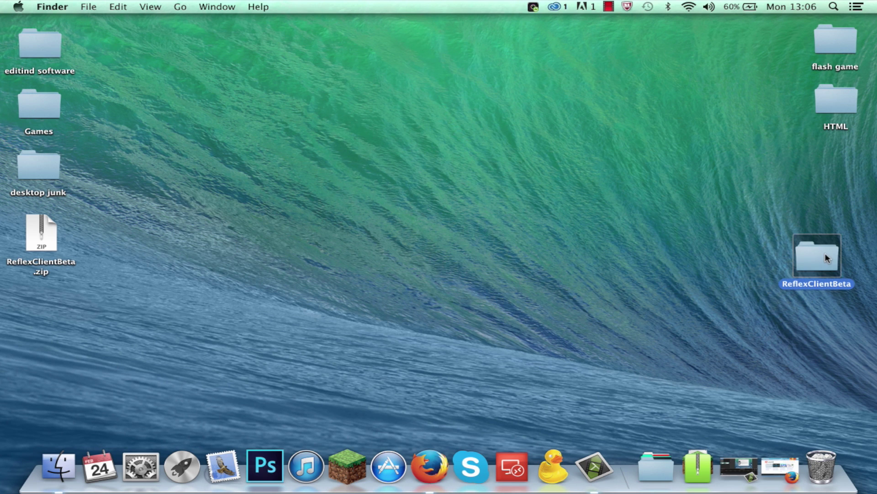
{"action": "mouse_move", "coordinate": [57, 248]}
{"action": "left_mouse_down"}
{"action": "mouse_move", "coordinate": [229, 341]}
{"action": "mouse_move", "coordinate": [818, 475]}
{"action": "left_mouse_up"}
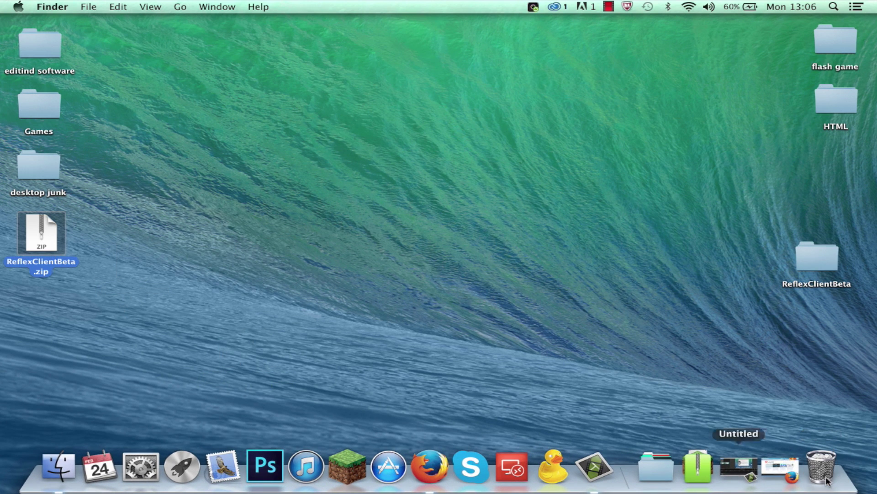
- Navigate to Library > Application Support > minecraft > versions in a new Finder window
{"action": "left_click", "coordinate": [52, 464]}
{"action": "left_click", "coordinate": [143, 244]}
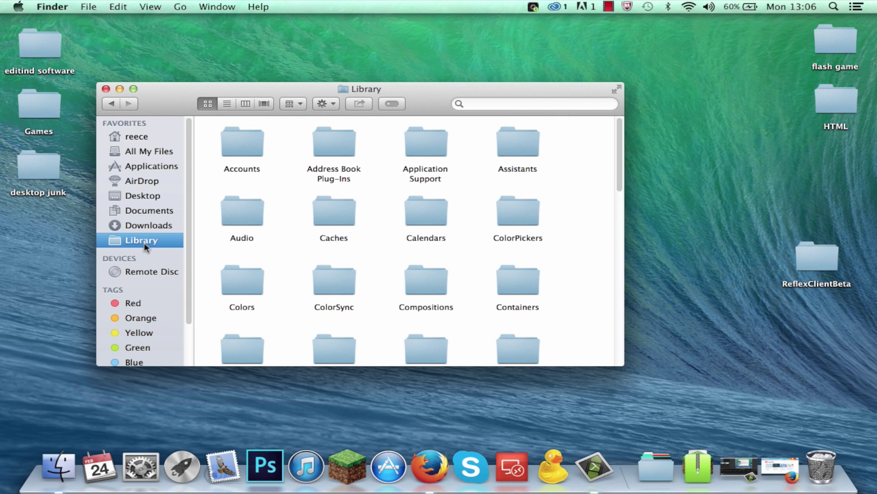
{"action": "double_click", "coordinate": [427, 149]}
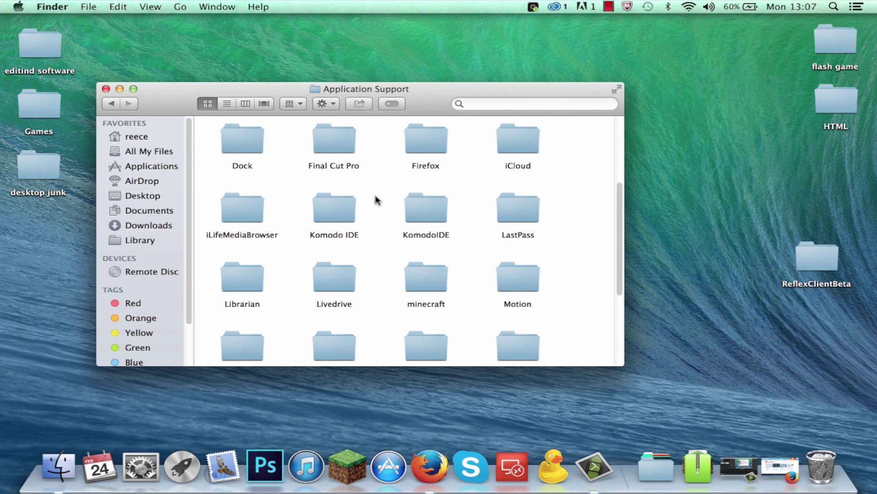
{"action": "scroll", "coordinate": [376, 198], "scroll_direction": "down", "scroll_amount": 5}
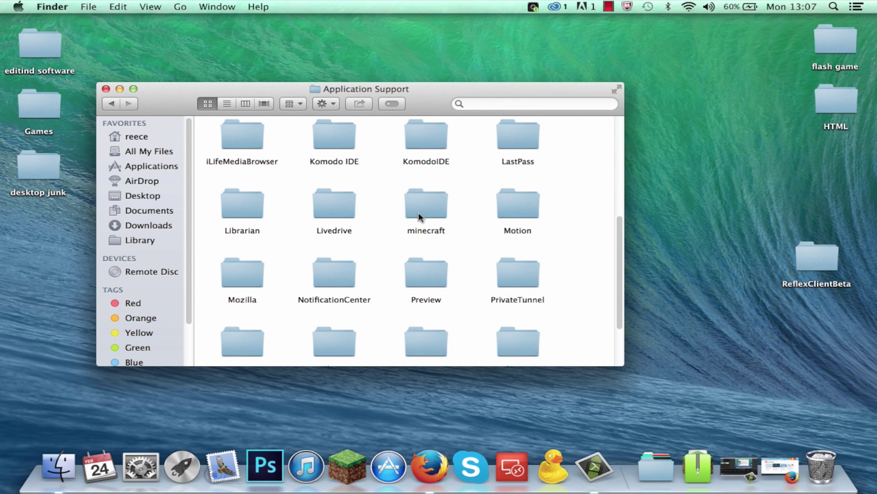
{"action": "double_click", "coordinate": [418, 212]}
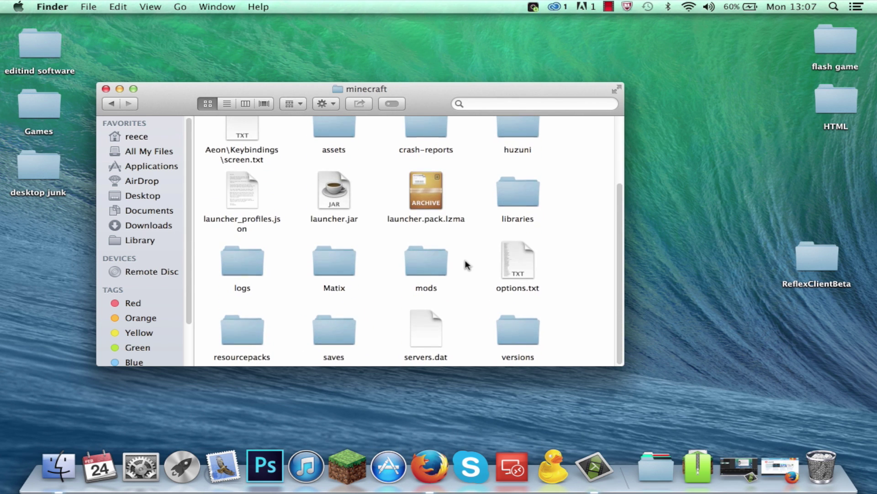
{"action": "left_click", "coordinate": [525, 339]}
{"action": "double_click", "coordinate": [525, 341]}
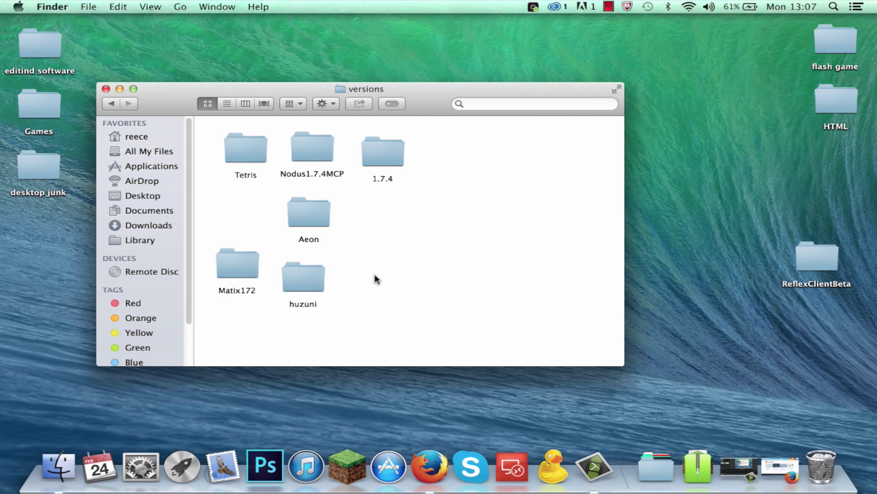
- Move the ReflexClientBeta folder into versions and verify it holds the jar and json
{"action": "mouse_move", "coordinate": [834, 269]}
{"action": "left_mouse_down"}
{"action": "mouse_move", "coordinate": [761, 272]}
{"action": "mouse_move", "coordinate": [402, 216]}
{"action": "left_mouse_up"}
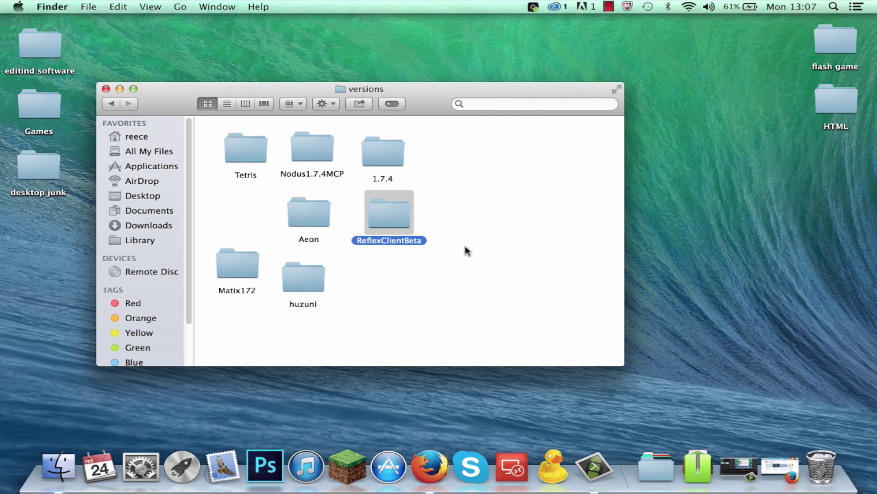
{"action": "left_click", "coordinate": [464, 246]}
{"action": "double_click", "coordinate": [395, 219]}
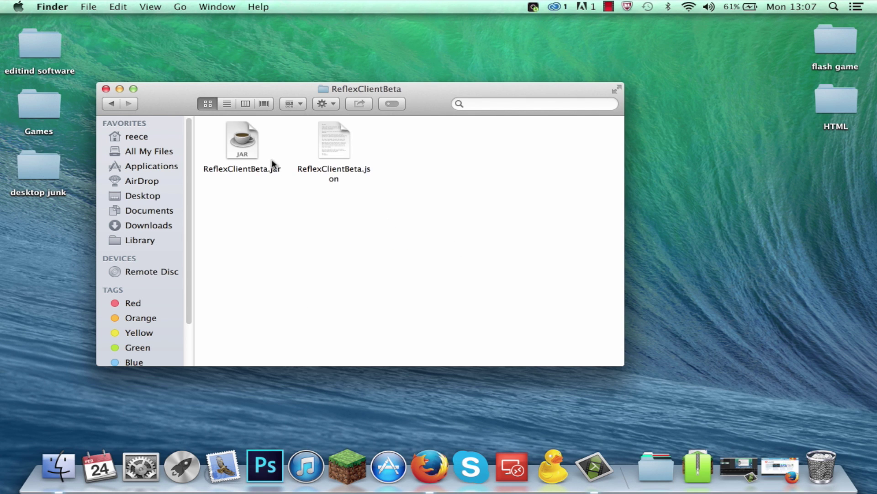
{"action": "key", "text": "super+bracketleft"}
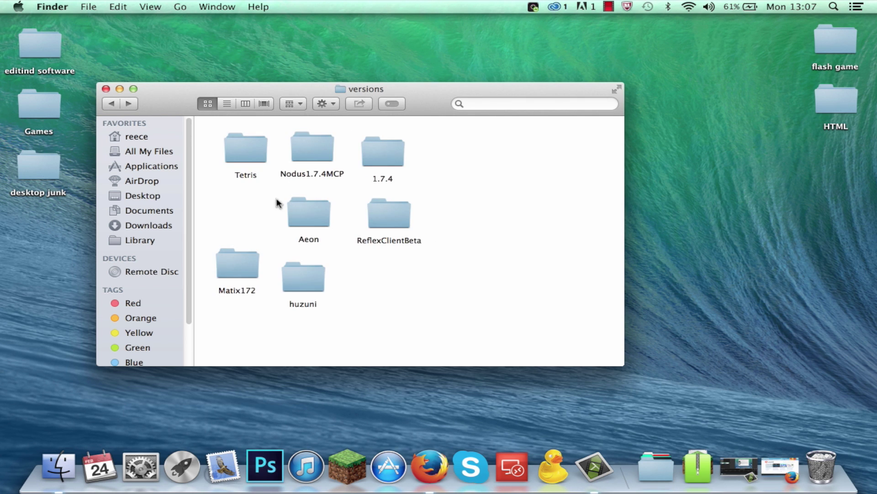
- Create a new launcher profile named '<username> hacked' using version release ReflexClientBeta
{"action": "left_click", "coordinate": [105, 89]}
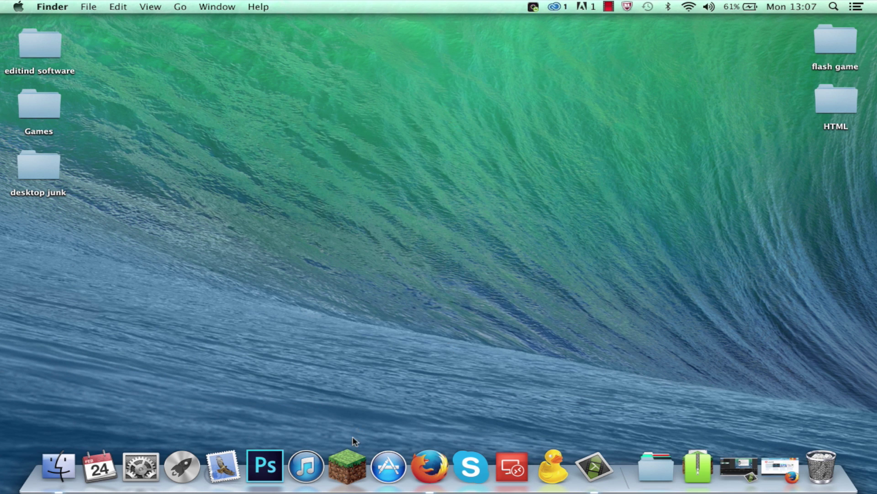
{"action": "left_click", "coordinate": [348, 464]}
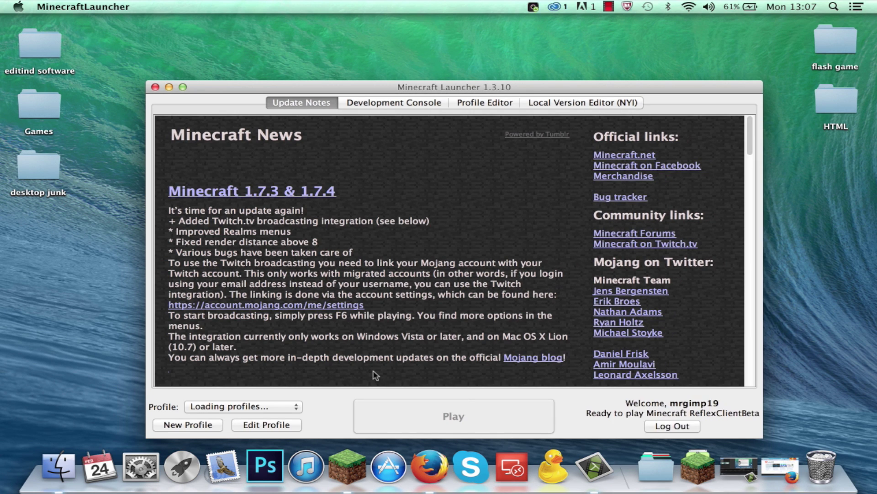
{"action": "left_click", "coordinate": [214, 424]}
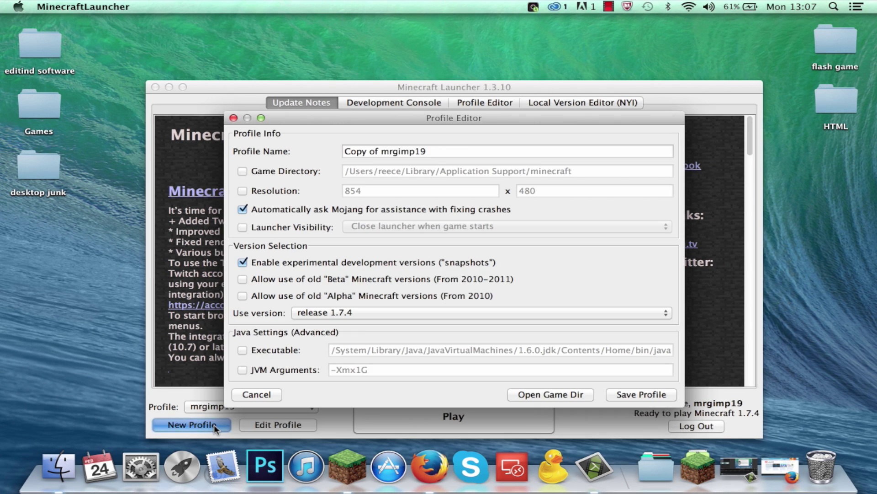
{"action": "left_click", "coordinate": [442, 153]}
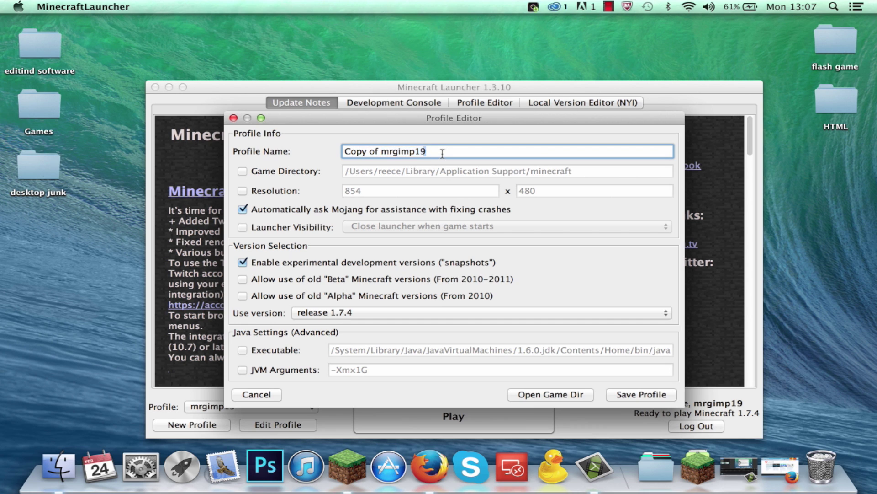
{"action": "triple_click", "coordinate": [443, 153]}
{"action": "type", "text": "mr"}
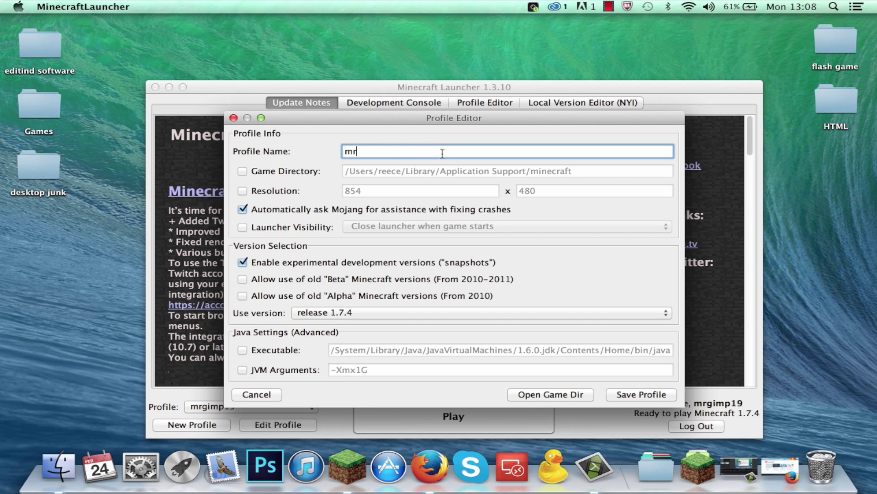
{"action": "type", "text": "gimp19 "}
{"action": "type", "text": "hacked"}
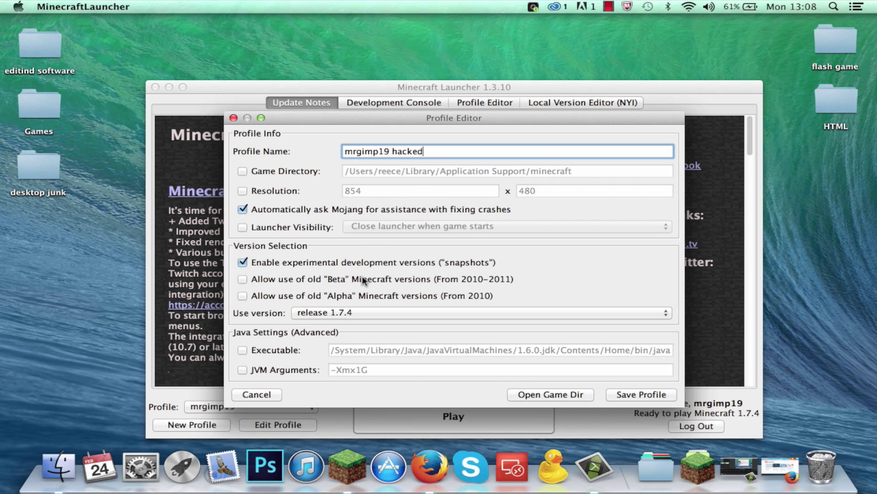
{"action": "left_click", "coordinate": [353, 312]}
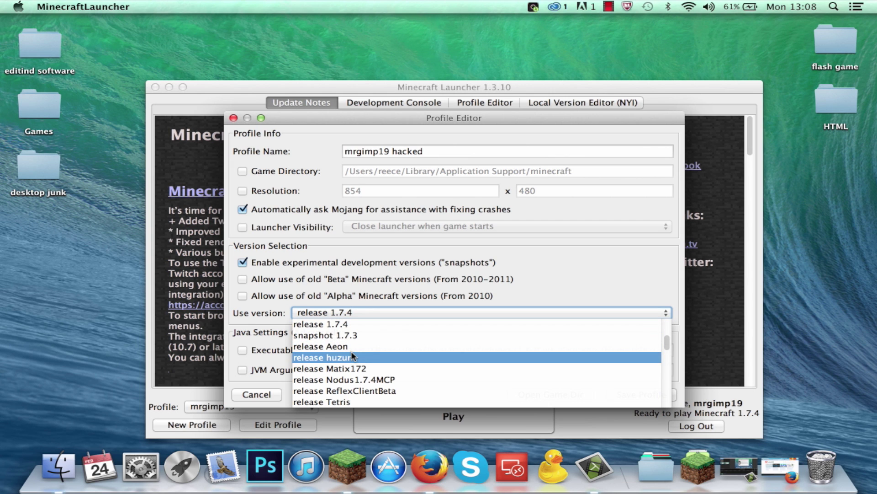
{"action": "left_click", "coordinate": [350, 390]}
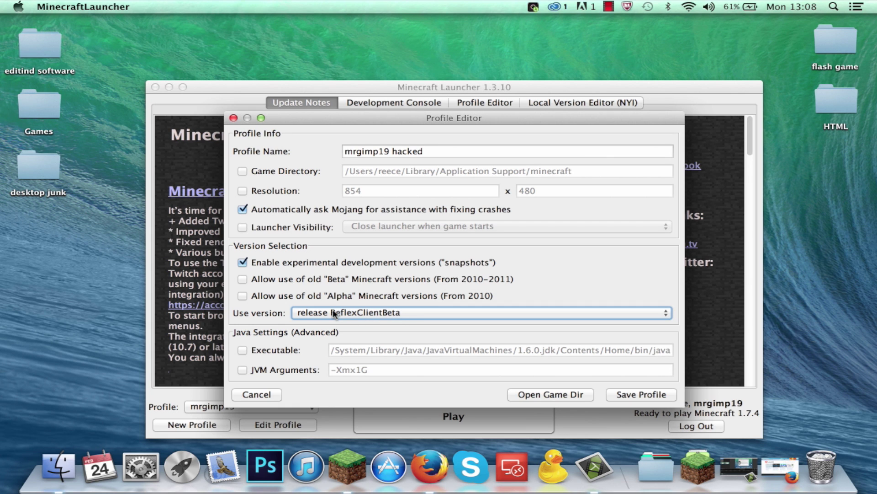
- Toggle Beta versions on and off, keep release ReflexClientBeta, and save the hacked profile
{"action": "left_click", "coordinate": [246, 278]}
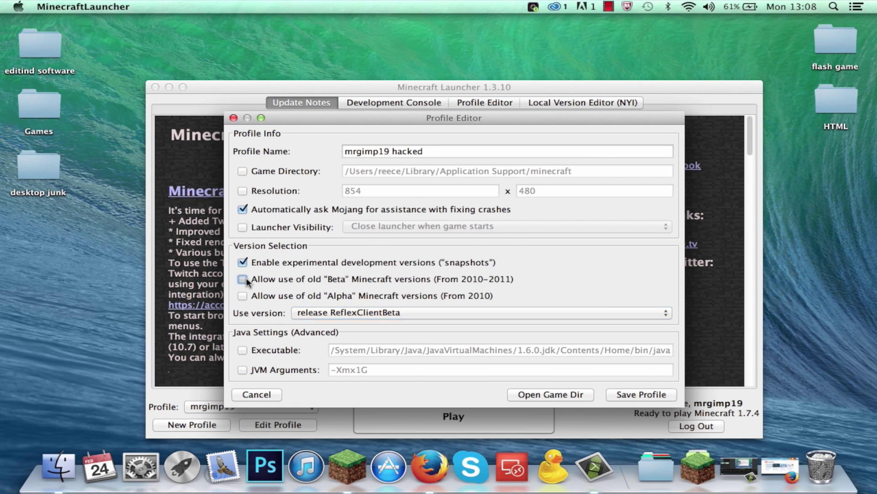
{"action": "left_click", "coordinate": [660, 302]}
{"action": "left_click", "coordinate": [342, 315]}
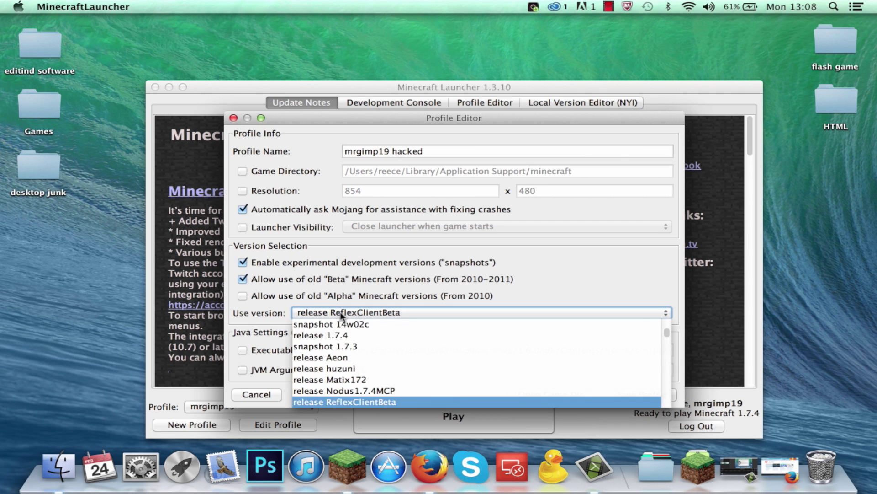
{"action": "left_click", "coordinate": [341, 314]}
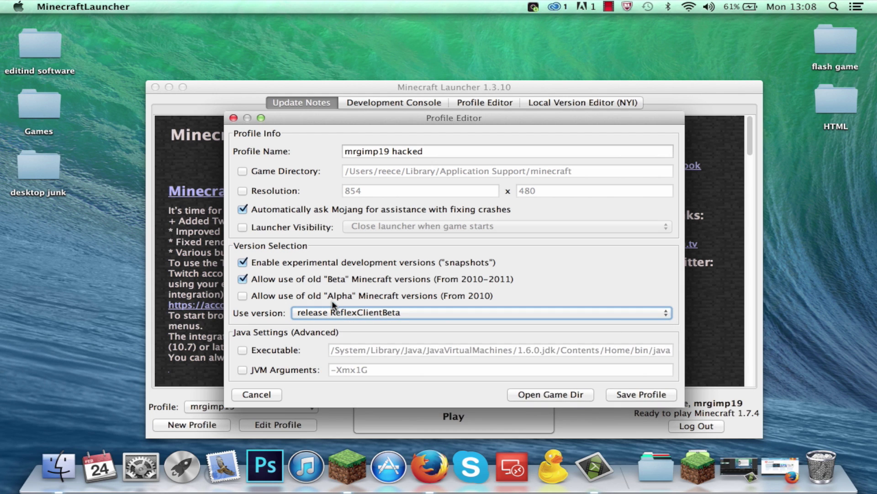
{"action": "left_click", "coordinate": [243, 279]}
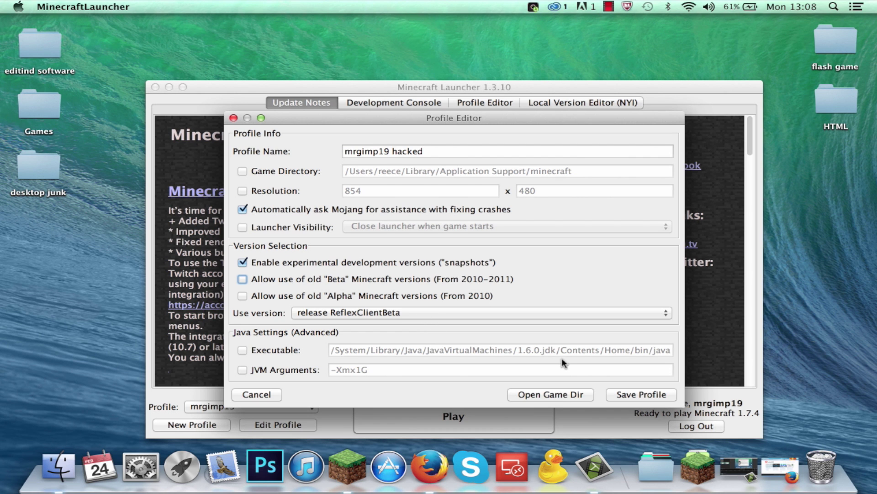
{"action": "left_click", "coordinate": [658, 397]}
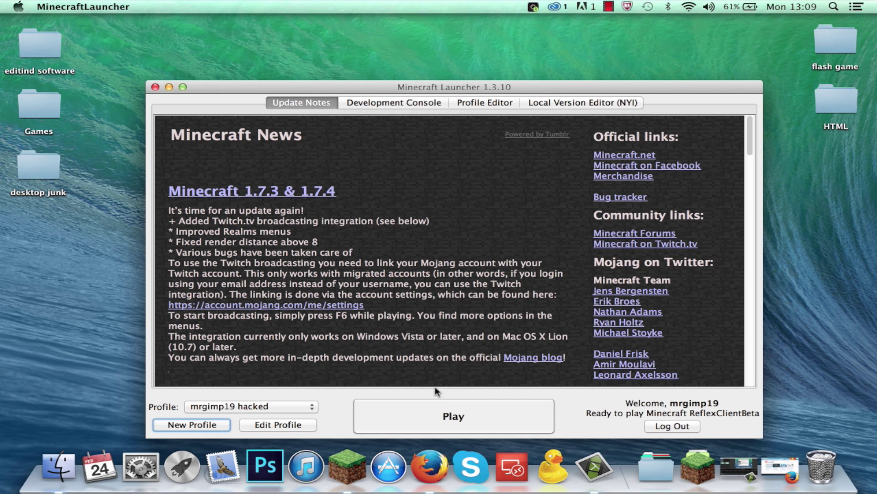
- Play Minecraft 1.7.2 using the hacked ReflexClientBeta profile
{"action": "left_click", "coordinate": [403, 421]}
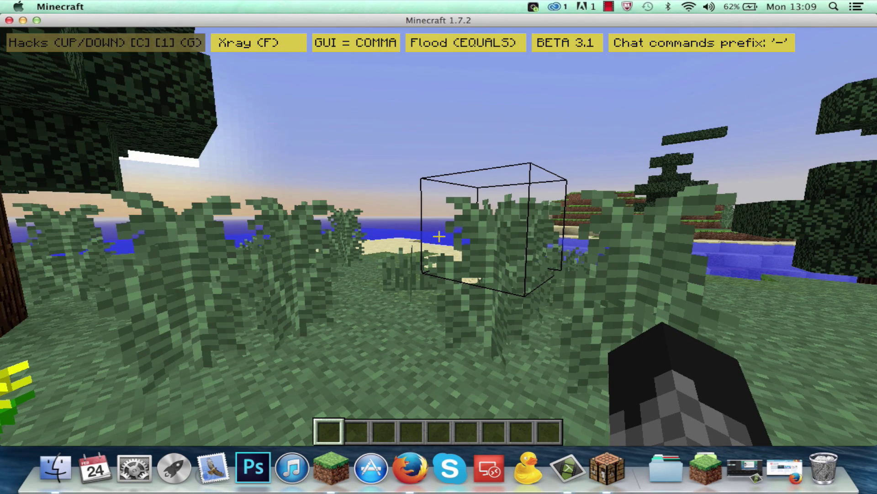
- Expand the Reflex hack list with the Right key and enable Xray with Y
{"action": "key", "text": "Right"}
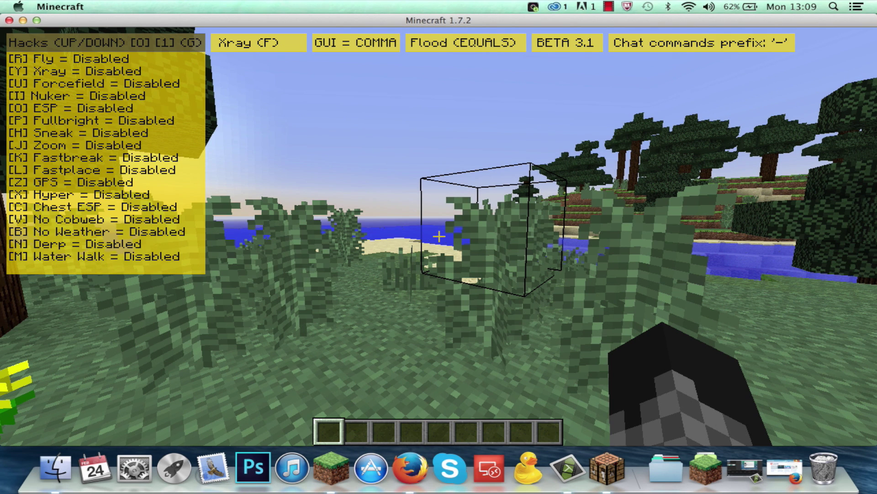
{"action": "mouse_move", "coordinate": [439, 236]}
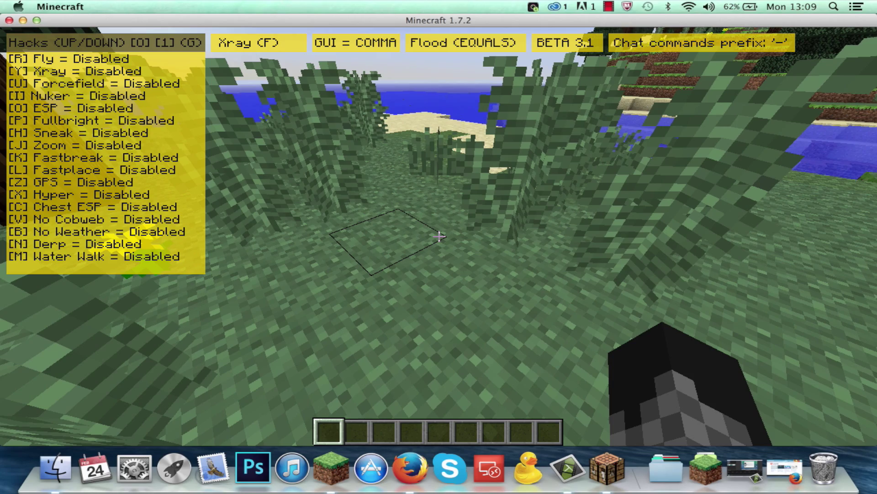
{"action": "key", "text": "y"}
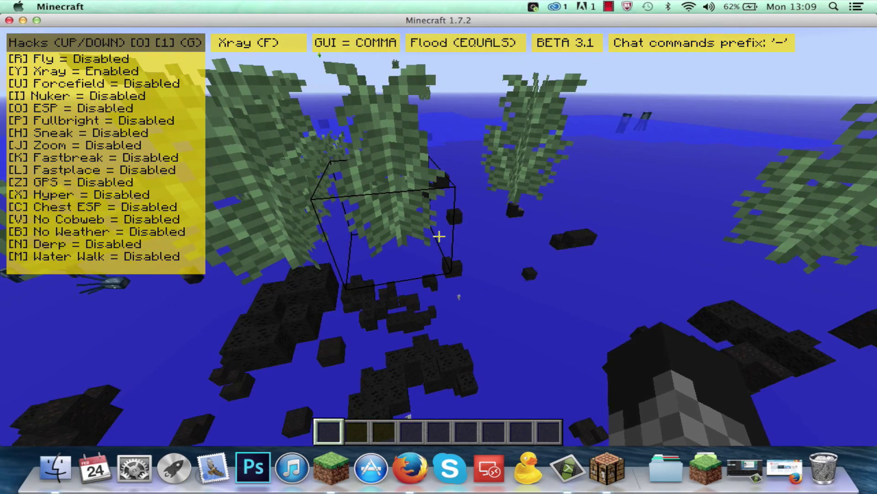